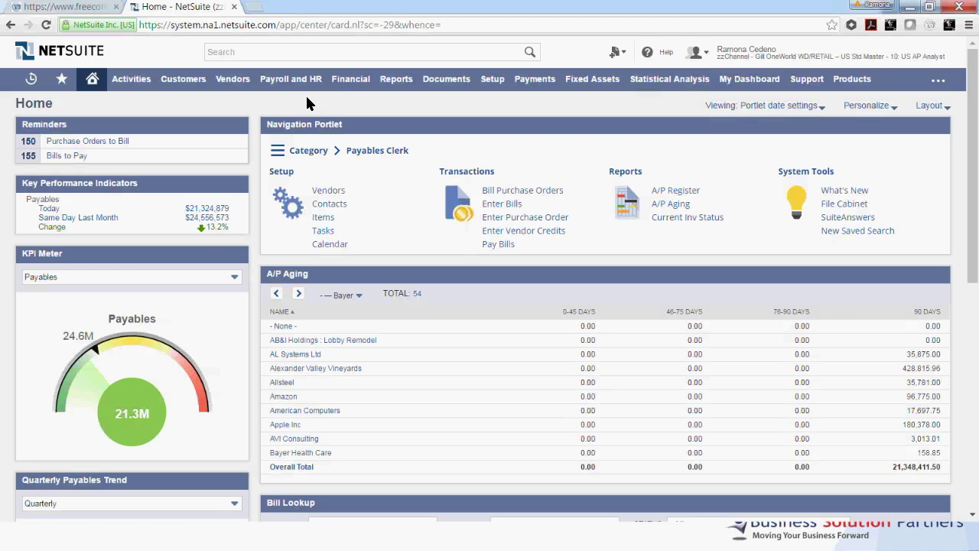
Open the Bill Payments page for paying bills from several vendors, discarding the unsaved data on the current page.
mouse_move(235, 77)
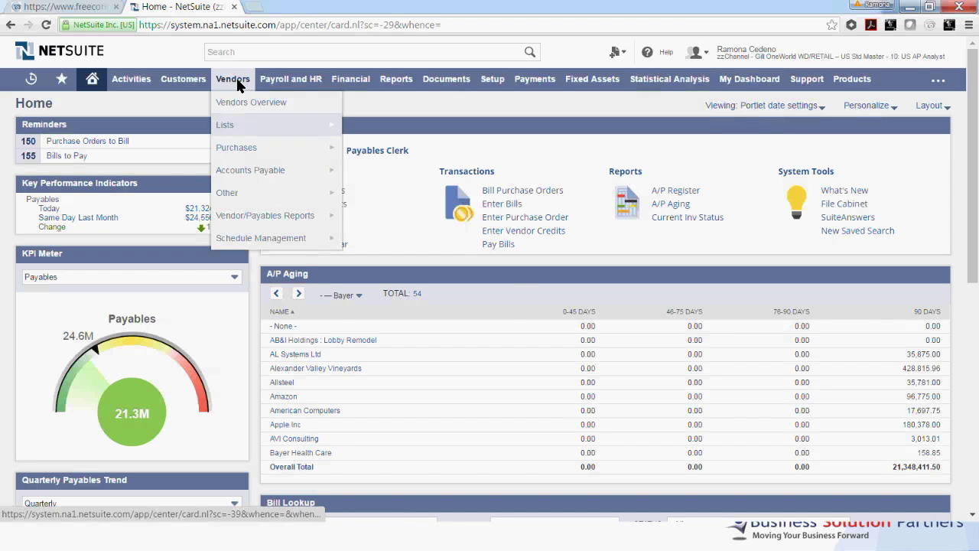
mouse_move(298, 172)
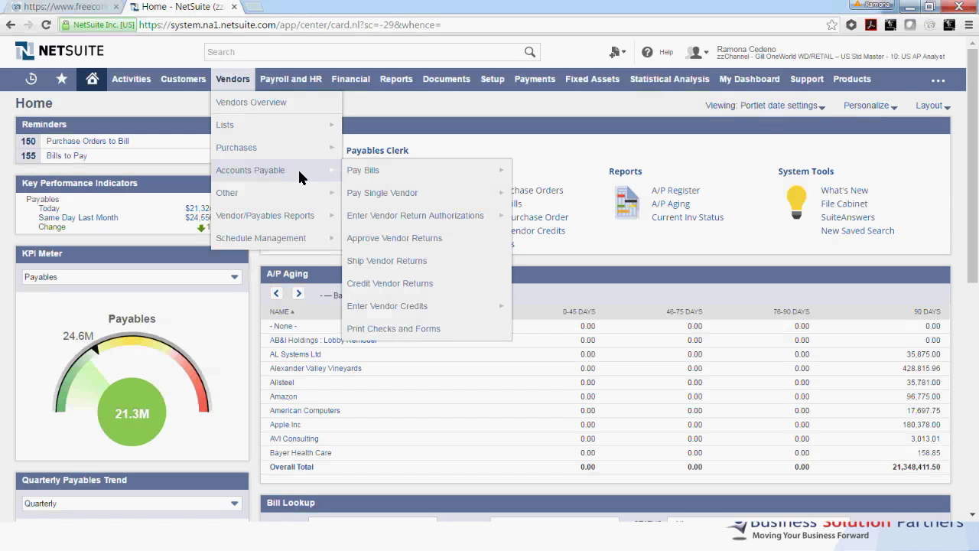
click(359, 173)
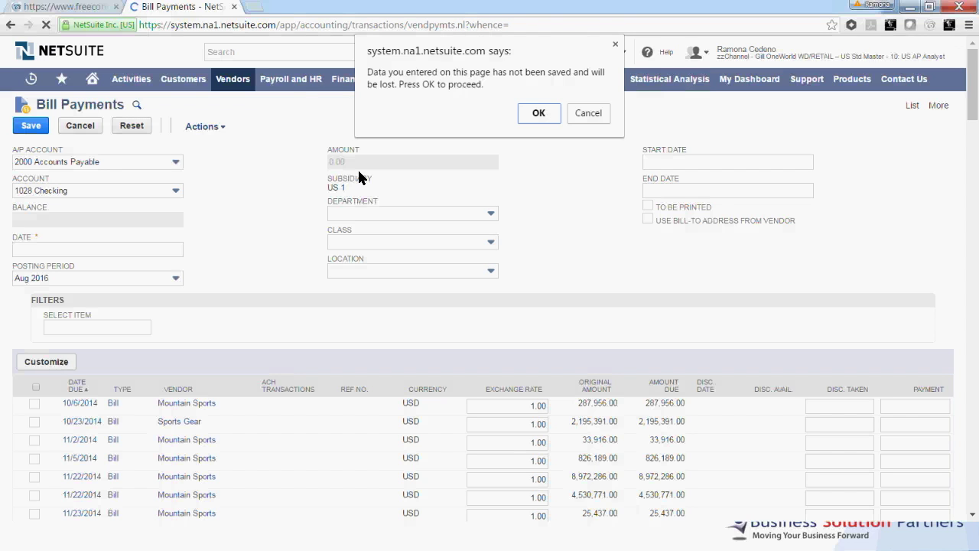
click(539, 114)
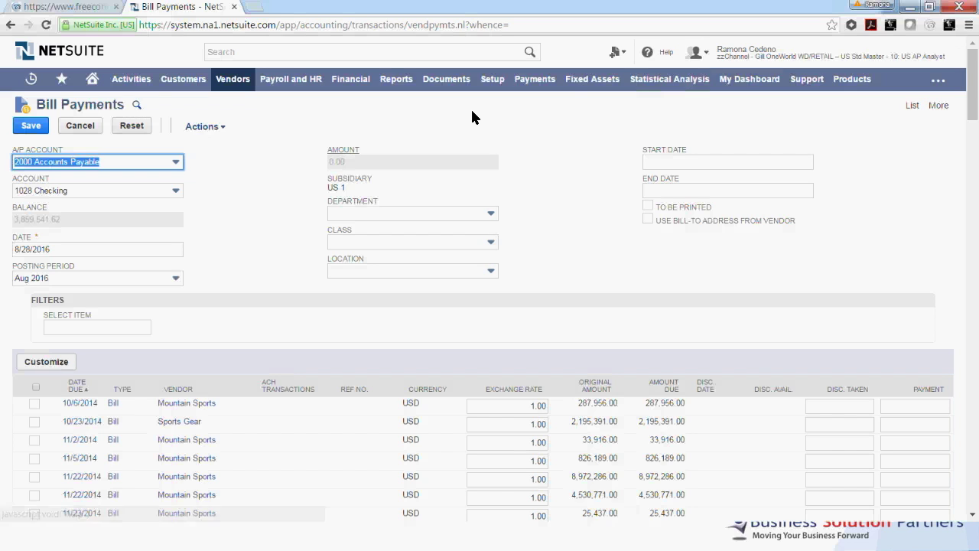
click(34, 388)
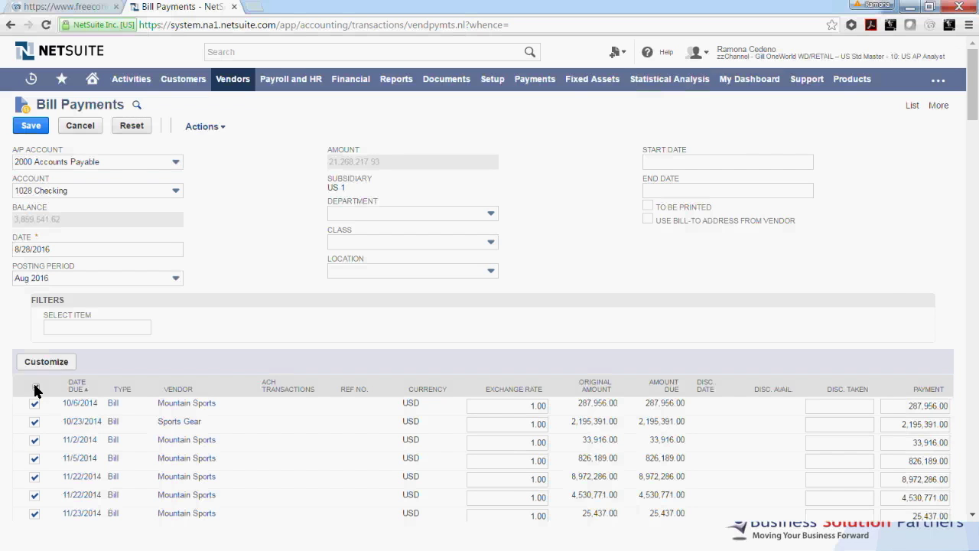
mouse_move(974, 113)
mouse_down()
mouse_move(970, 191)
mouse_move(976, 103)
mouse_up()
click(34, 387)
click(647, 207)
click(34, 387)
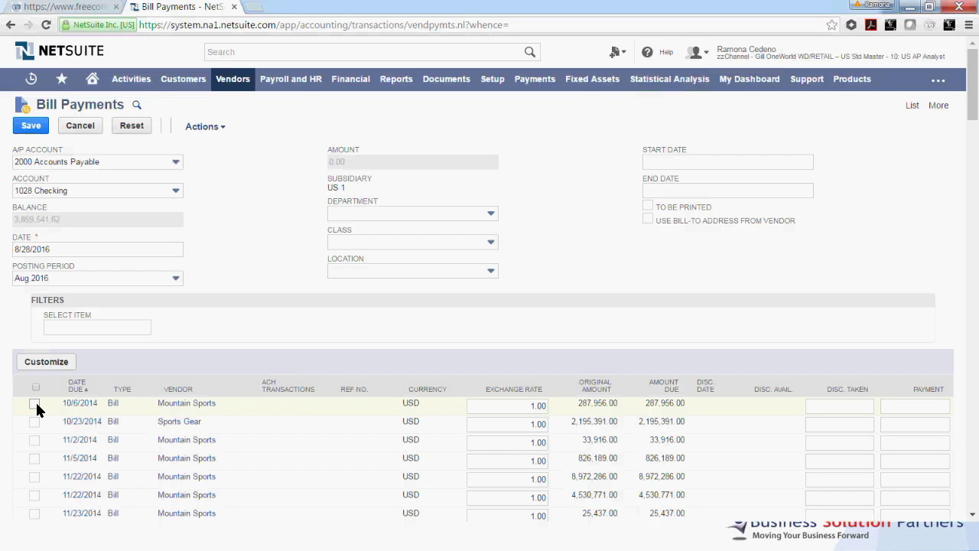
Select the Mountain Sports bill due 10/6/2014 and the Sports Gear bill due 10/23/2014, mark the payments To Be Printed, and save.
click(34, 406)
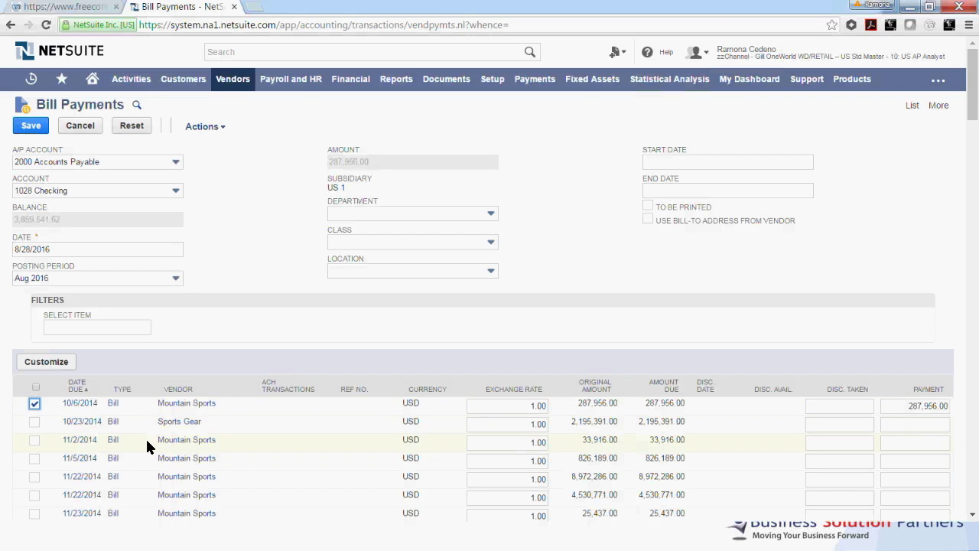
click(34, 423)
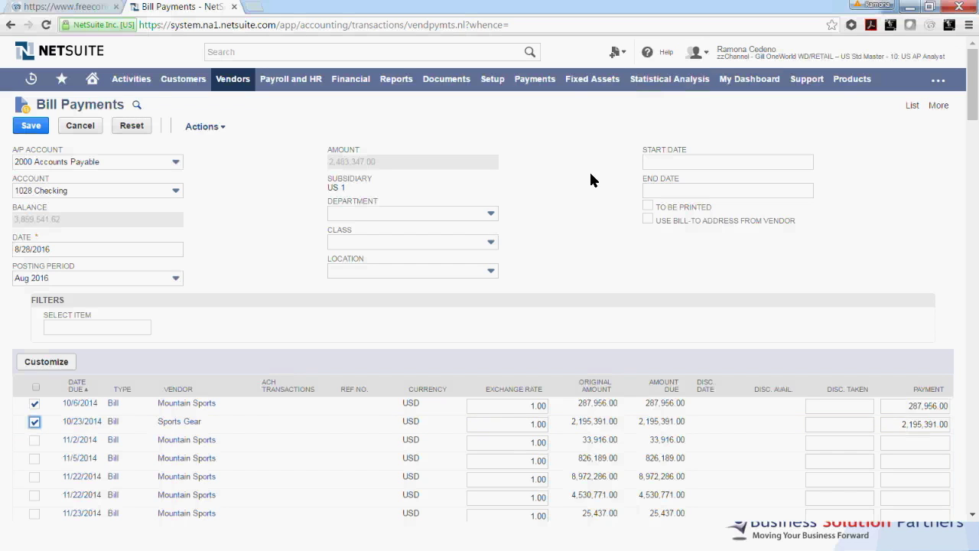
click(648, 206)
click(31, 131)
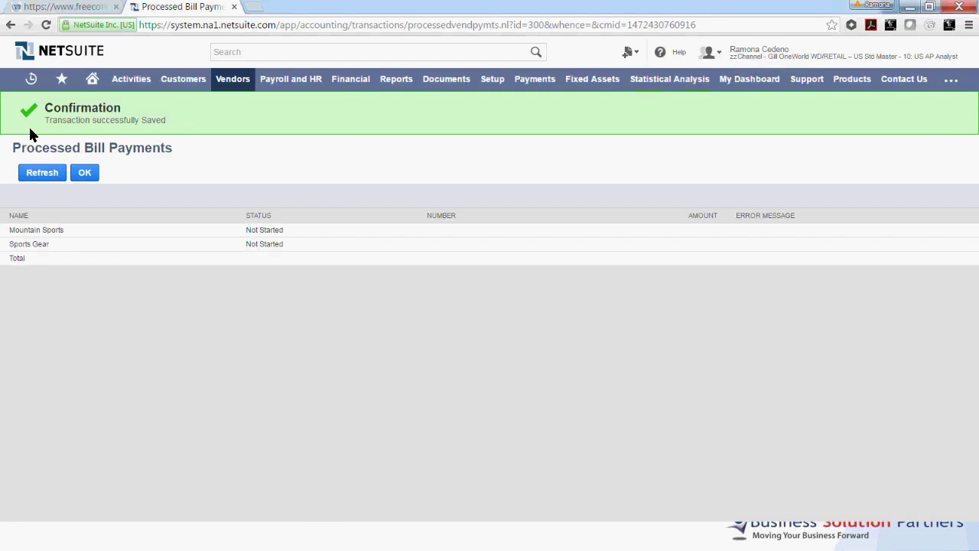
Duplicate the Processed Bill Payments browser tab and open the Print Checks page in the copy.
right_click(169, 9)
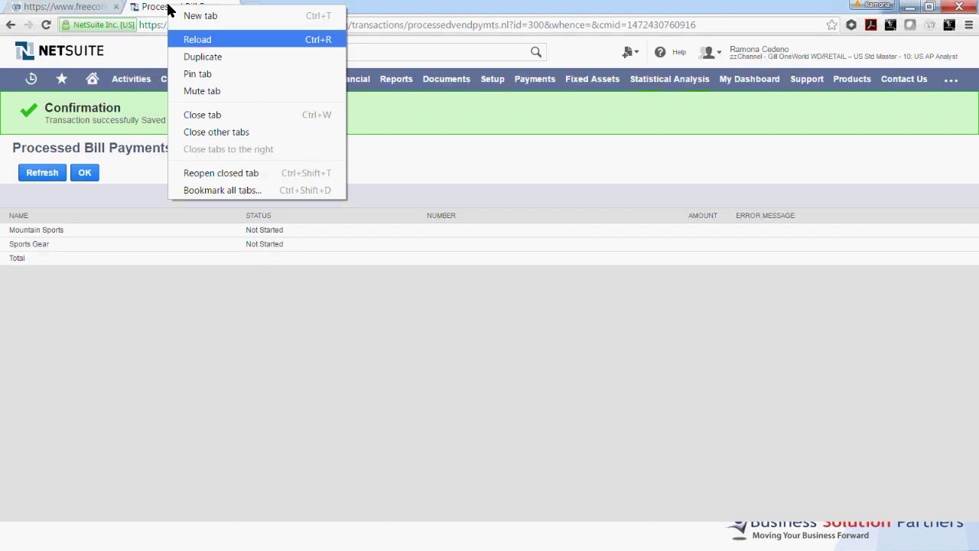
click(204, 57)
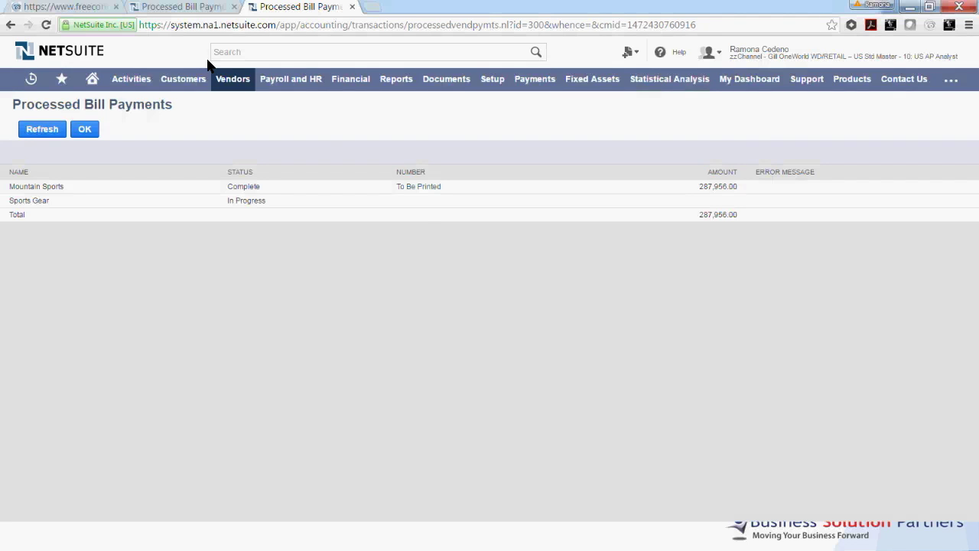
mouse_move(341, 77)
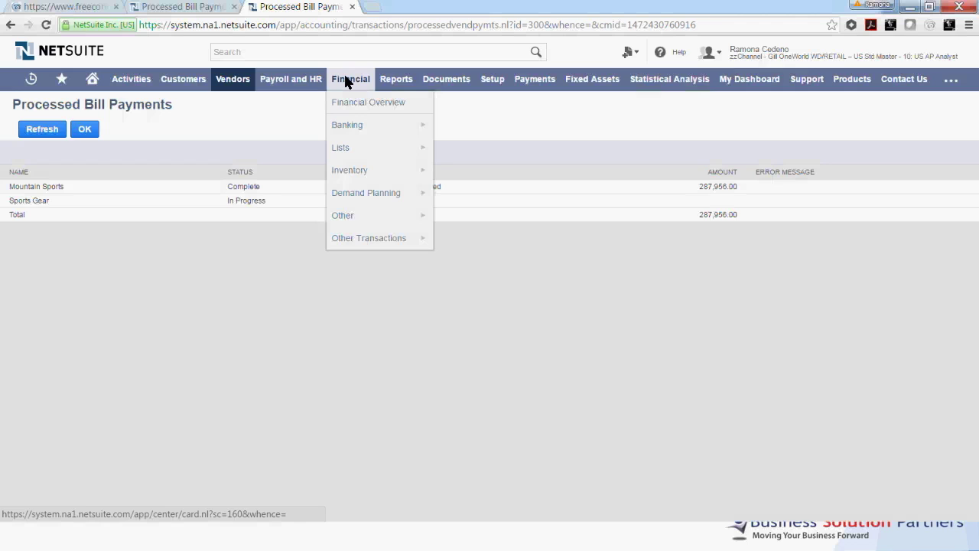
mouse_move(356, 125)
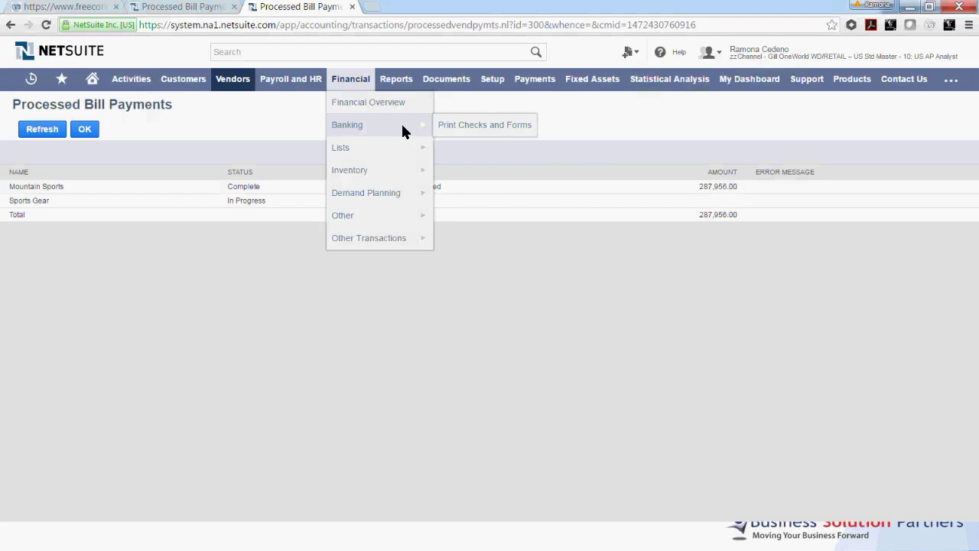
click(456, 126)
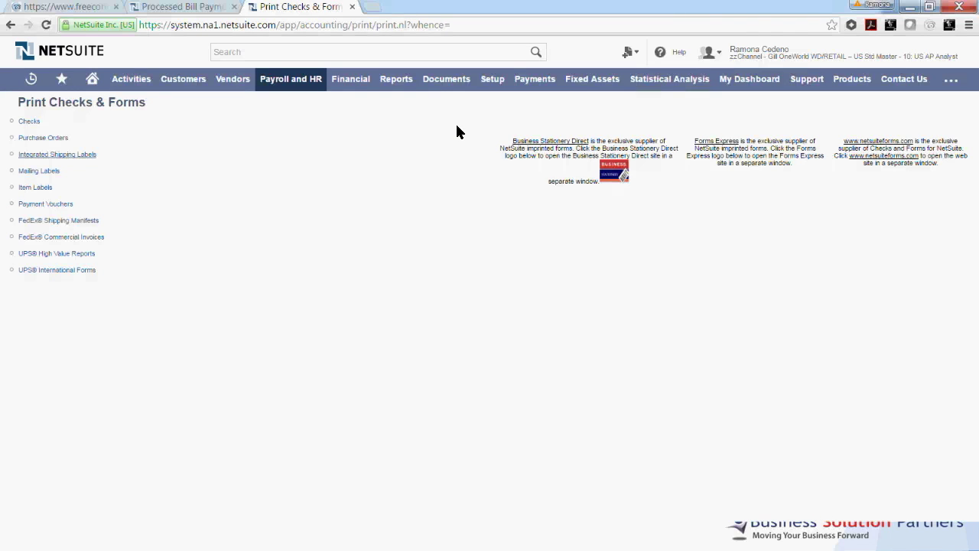
click(29, 122)
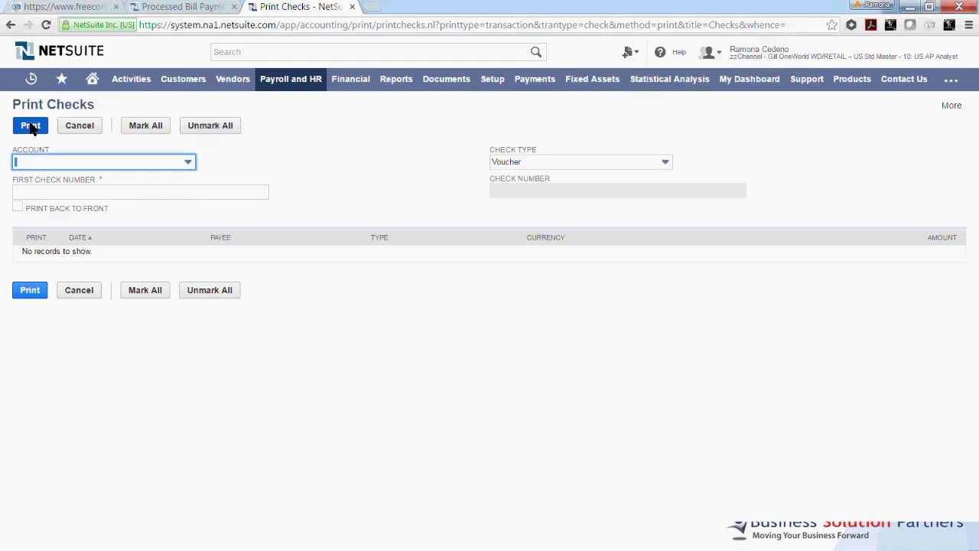
Print the 8/28/2016 Mountain Sports and Sports Gear checks from account 1028 Checking and look through the generated check pages.
click(86, 166)
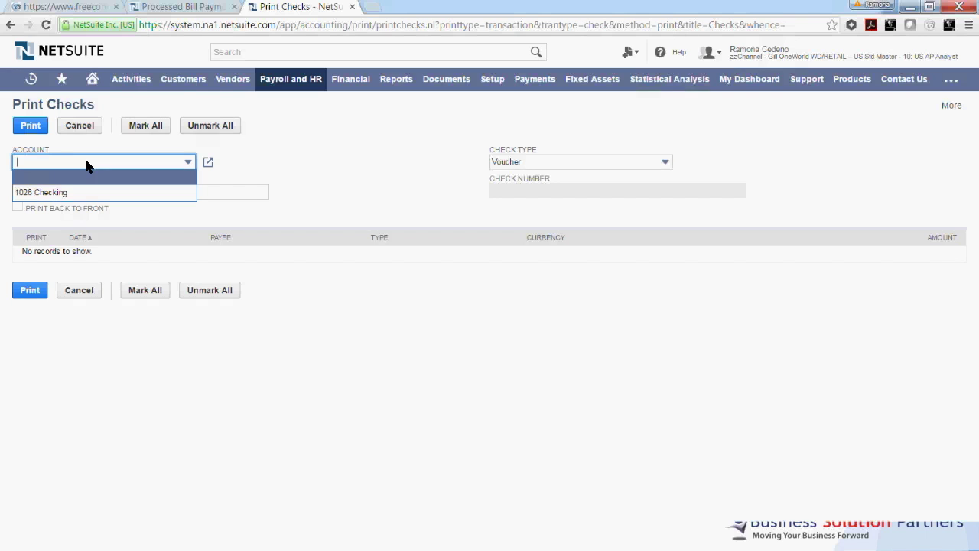
click(59, 192)
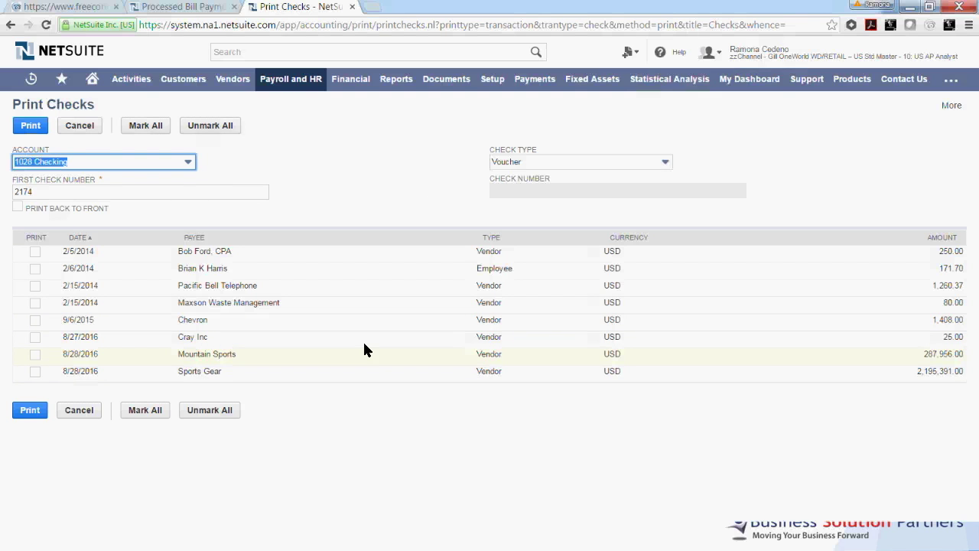
click(35, 356)
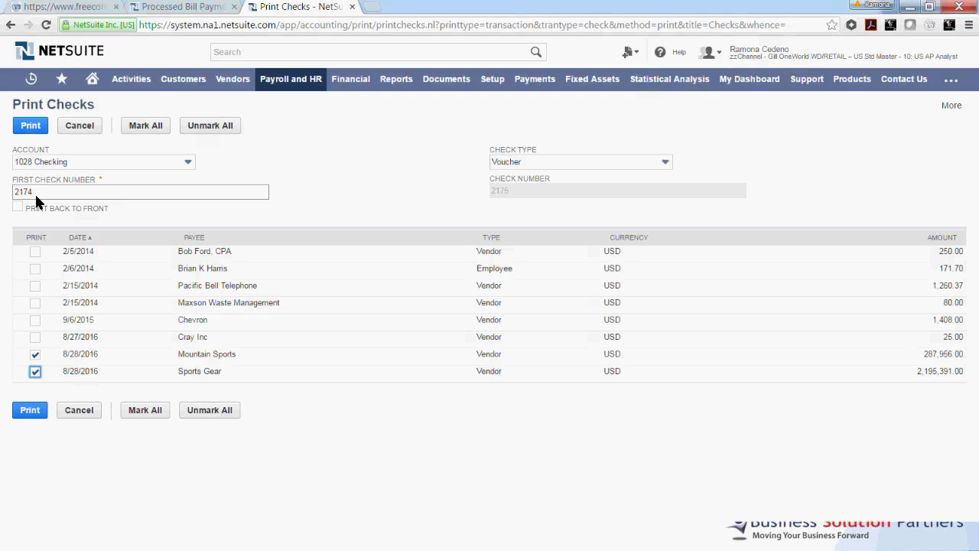
click(23, 411)
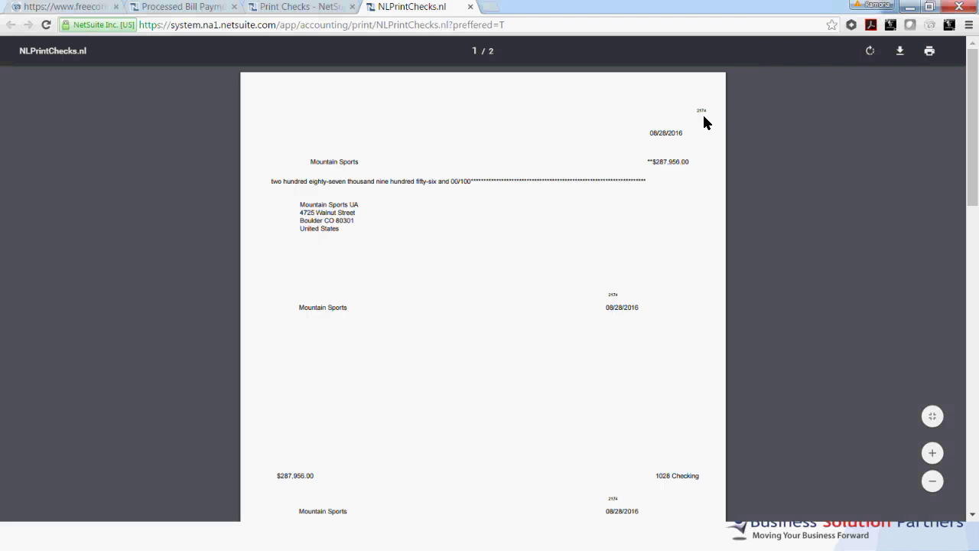
drag(975, 122, 978, 229)
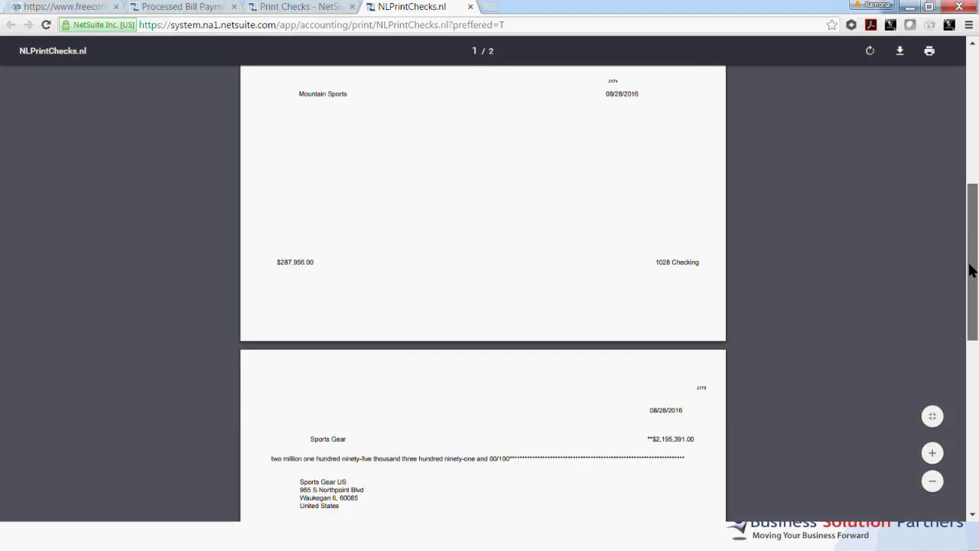
drag(974, 249, 958, 114)
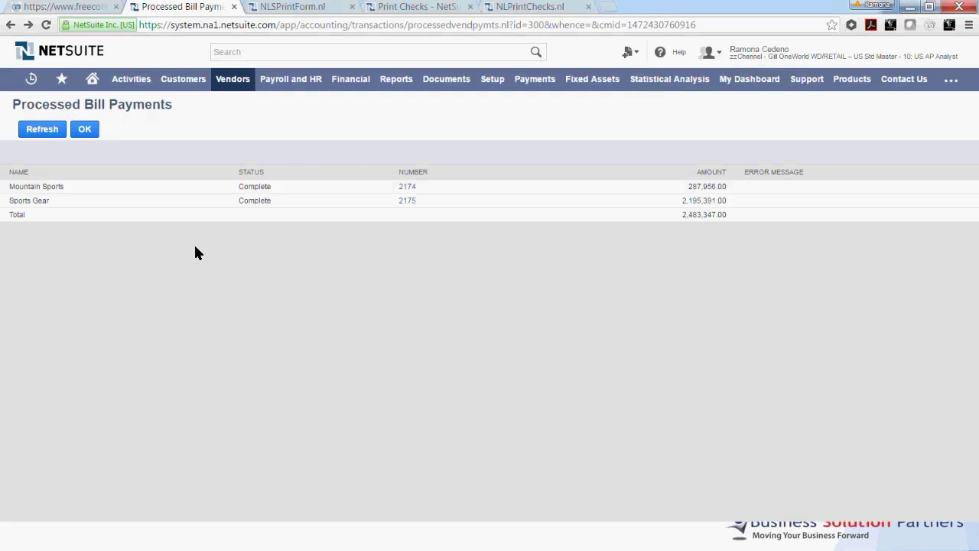
Start a single-vendor bill payment and set the payee to Mountain Sports.
mouse_move(225, 90)
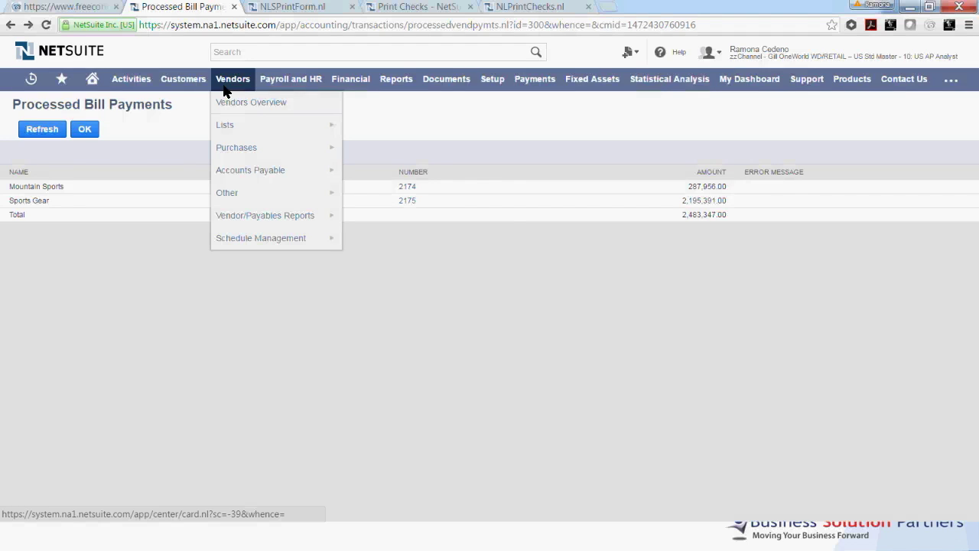
mouse_move(325, 184)
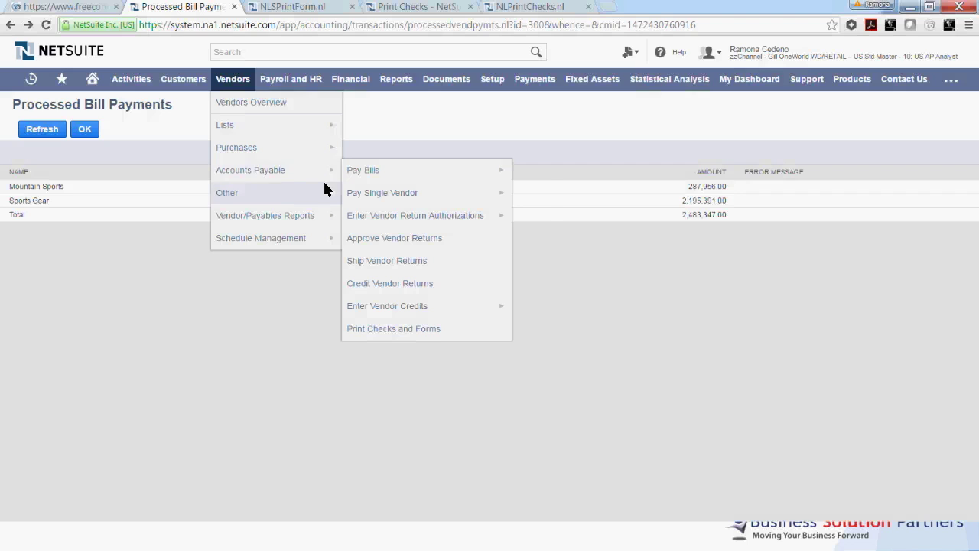
click(365, 196)
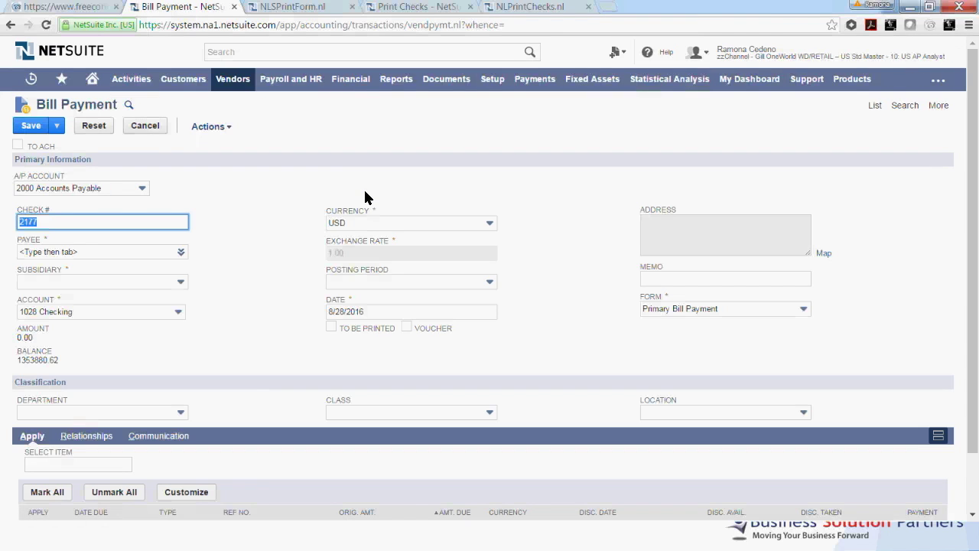
click(80, 249)
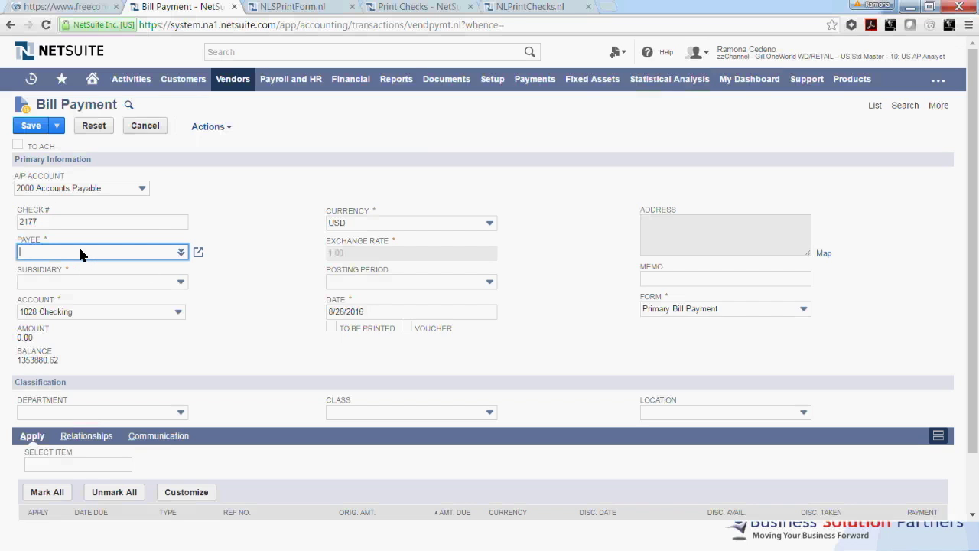
text(mounta)
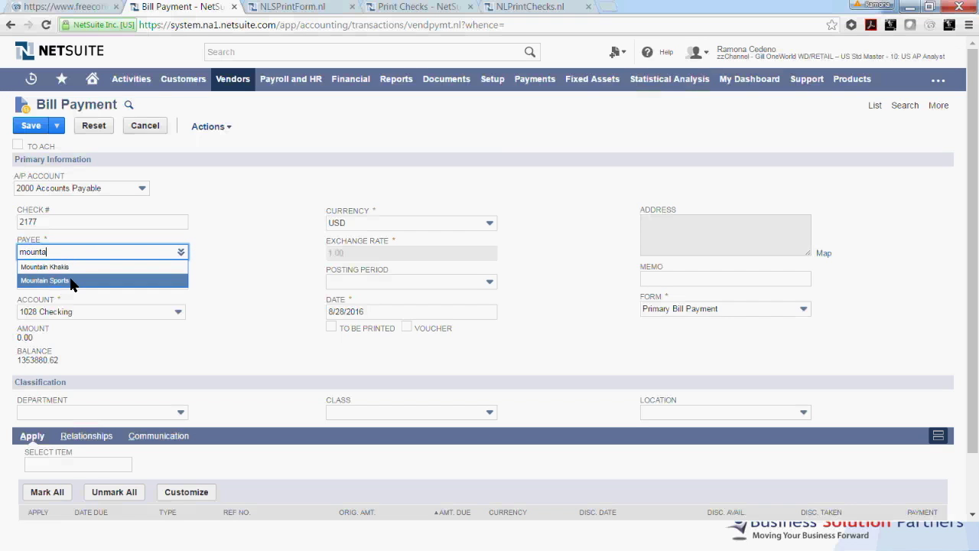
click(70, 281)
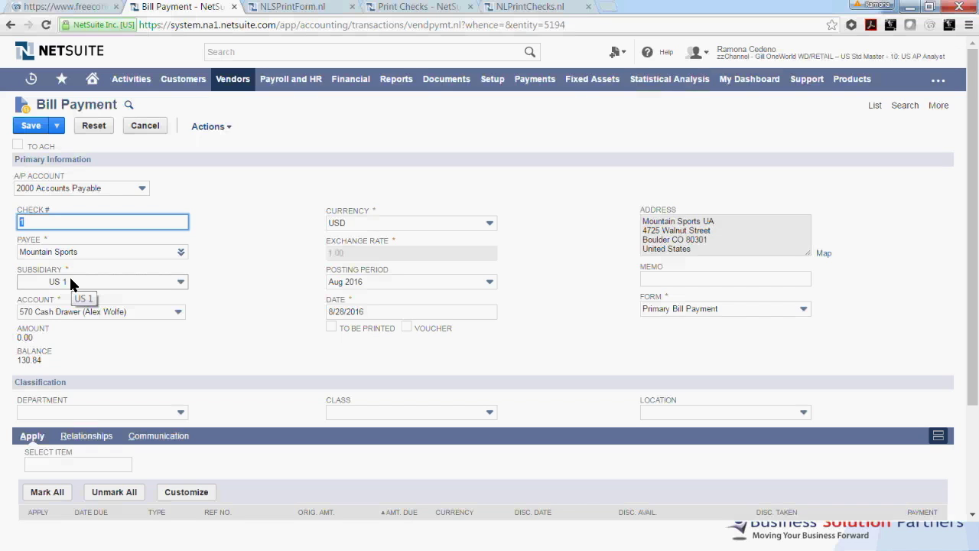
Keep US 1 as the payment's subsidiary and set its account to 1028 Checking.
click(70, 281)
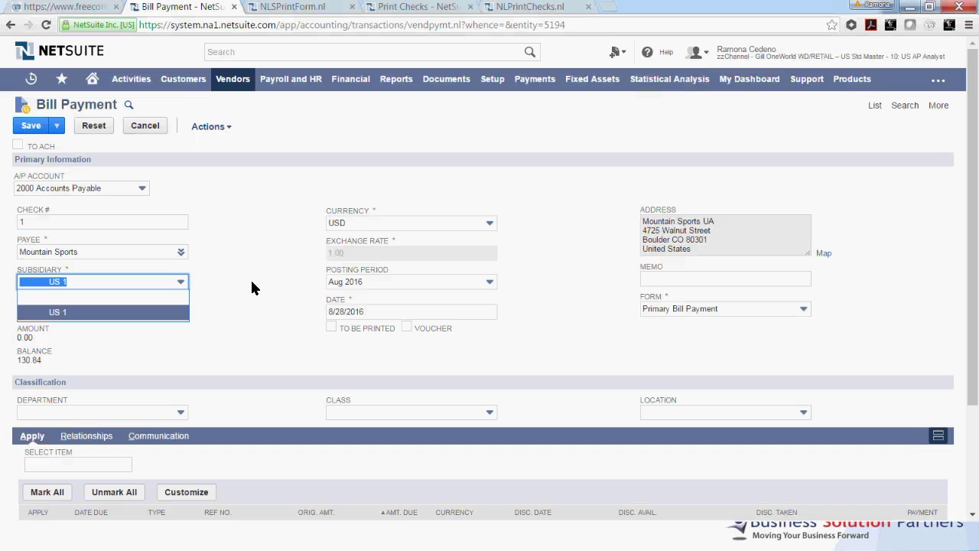
click(181, 309)
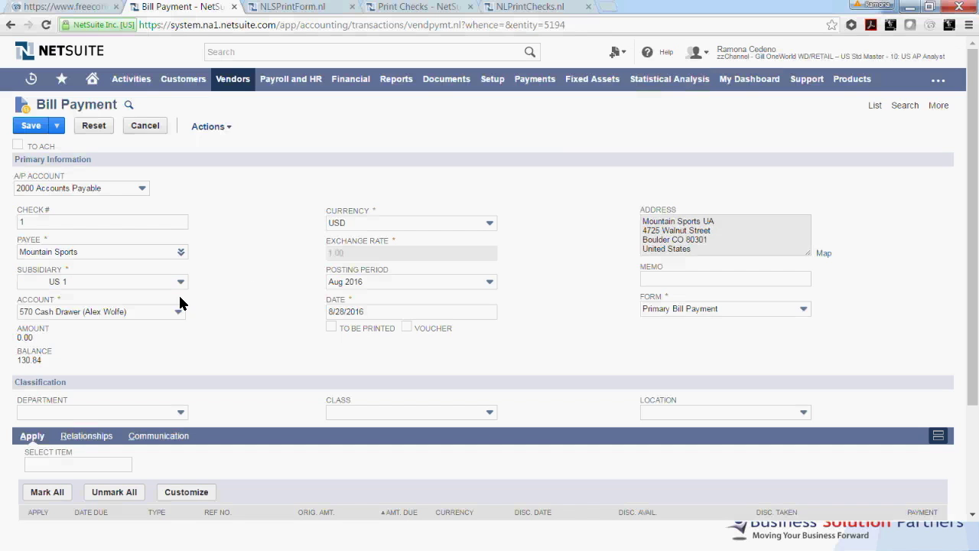
click(128, 308)
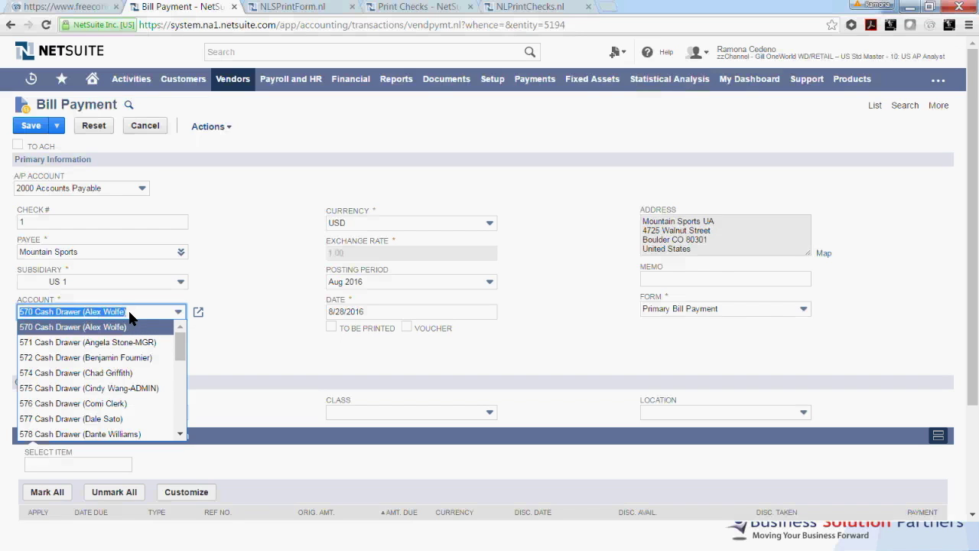
text(1028 Checking)
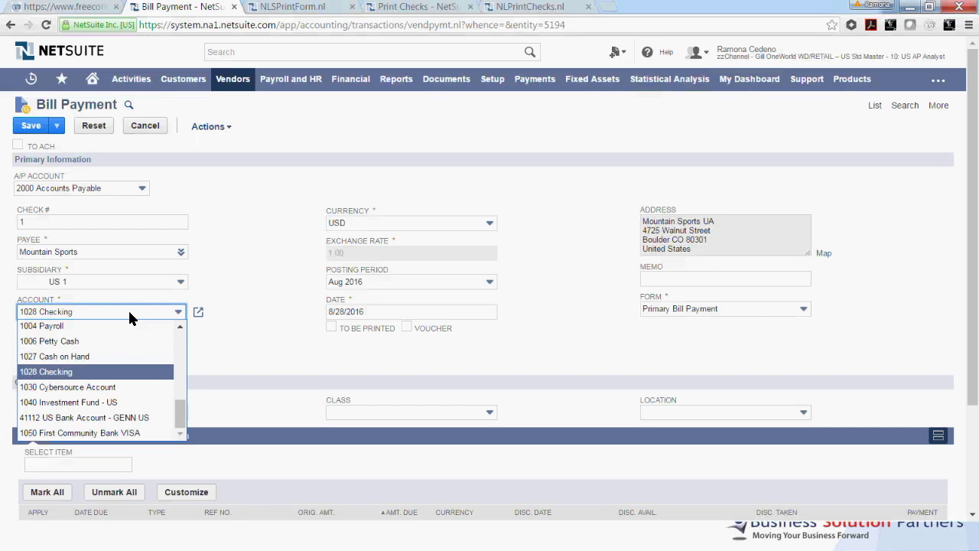
click(92, 372)
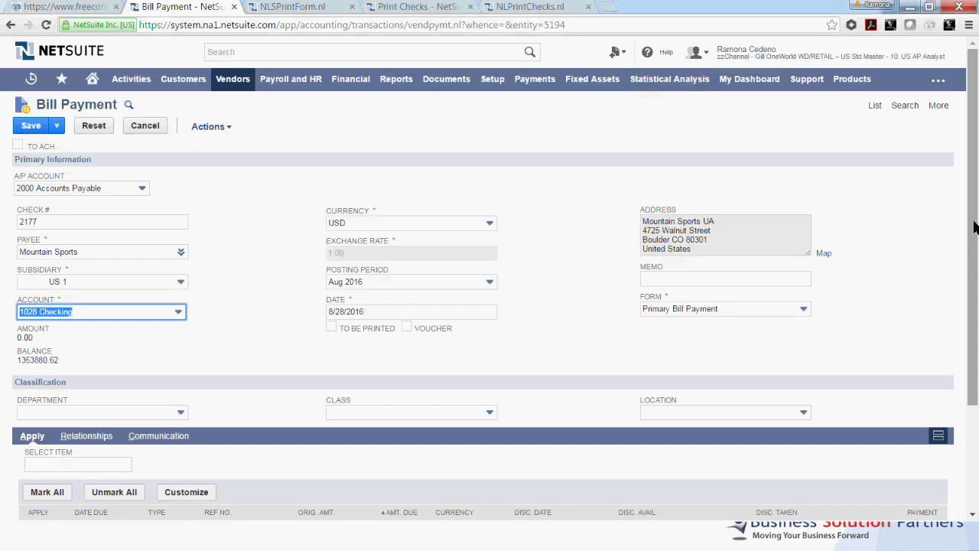
Apply the payment to the Mountain Sports bill due 11/23/2014.
scroll(977, 283, down, 3)
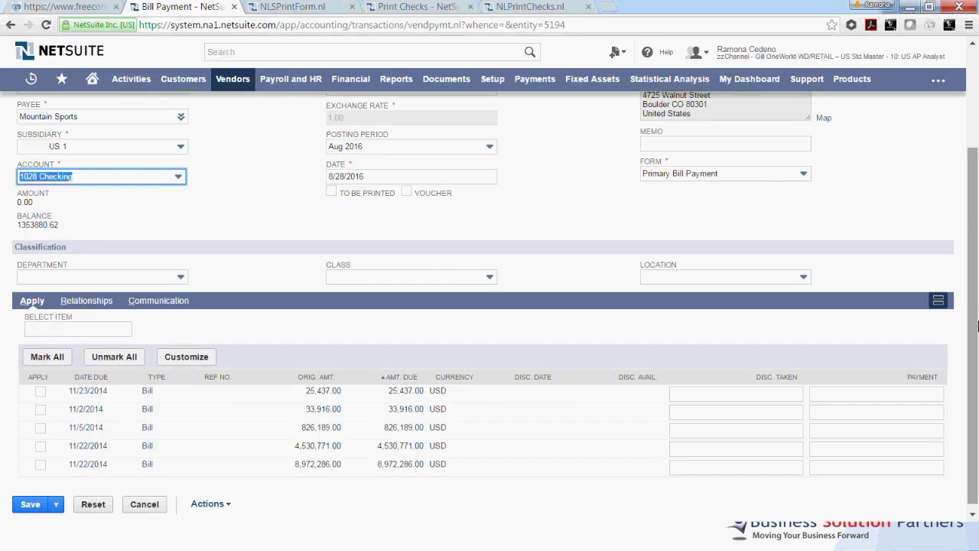
click(41, 392)
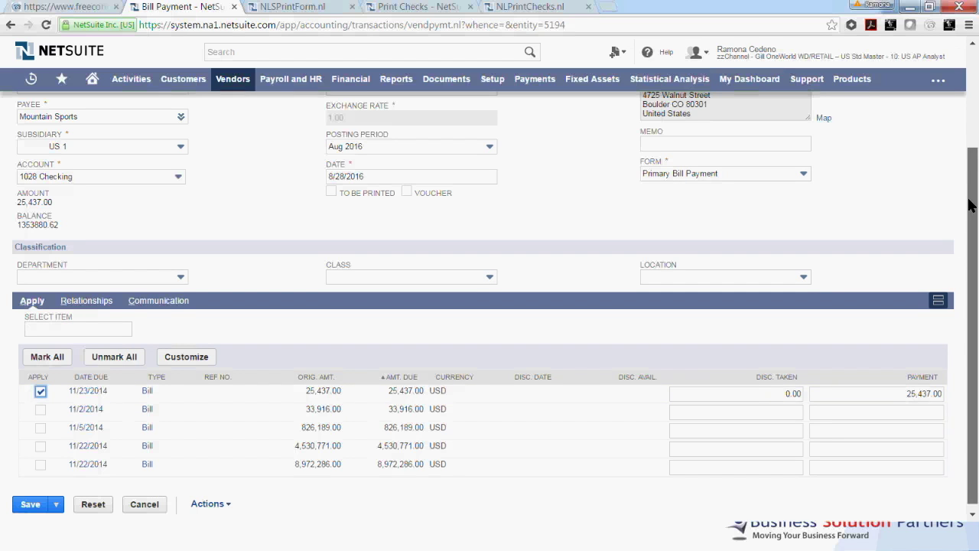
drag(969, 247, 966, 184)
scroll(967, 184, down, 1)
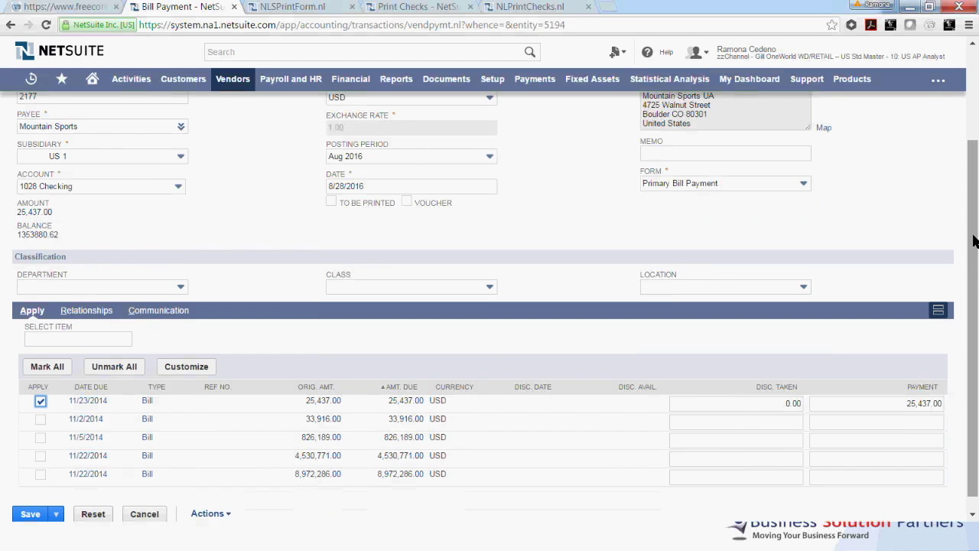
Mark the Mountain Sports bill payment to be printed and save the payment.
click(331, 204)
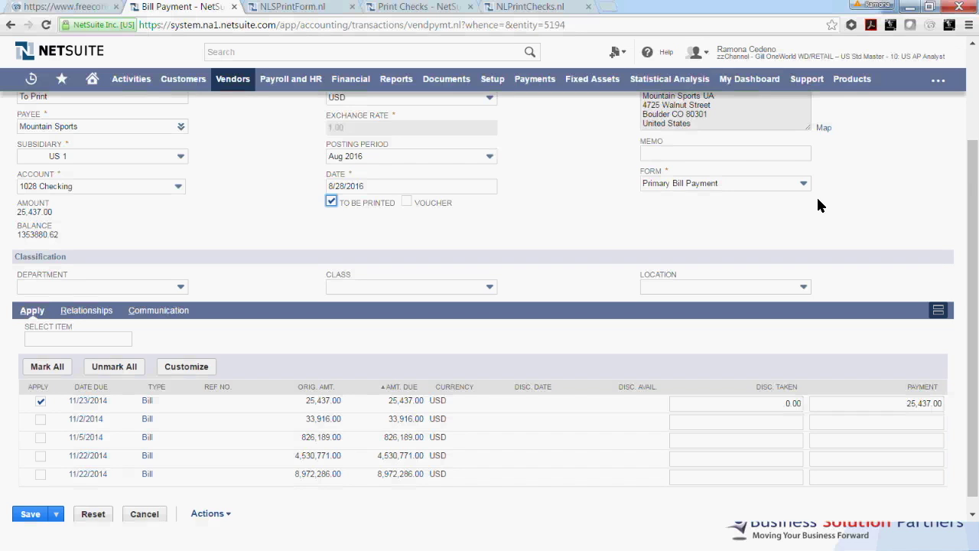
drag(970, 193, 967, 135)
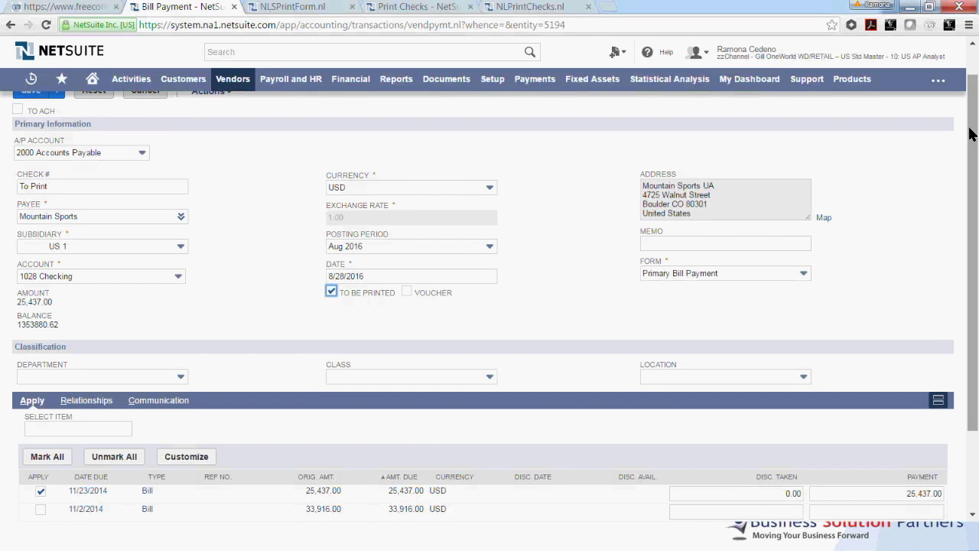
drag(966, 135, 967, 100)
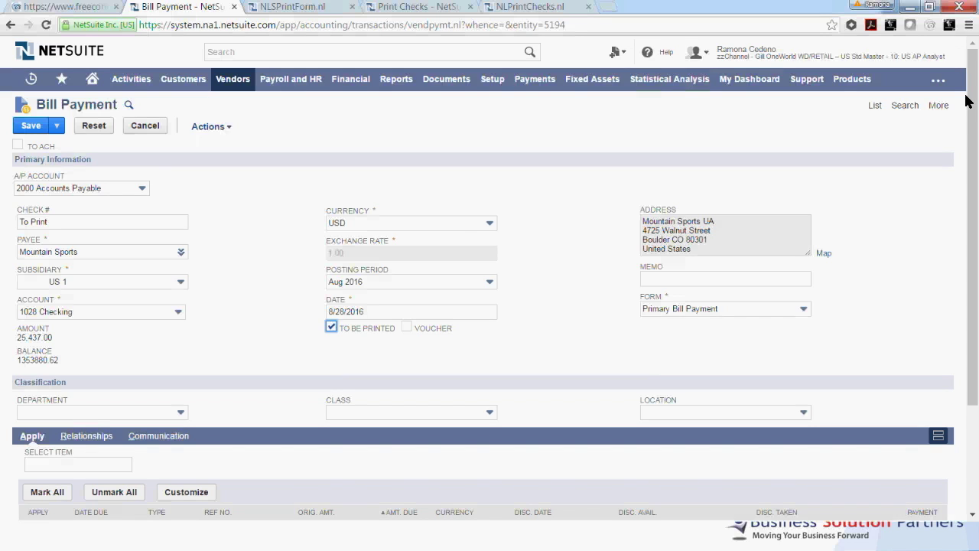
mouse_move(38, 130)
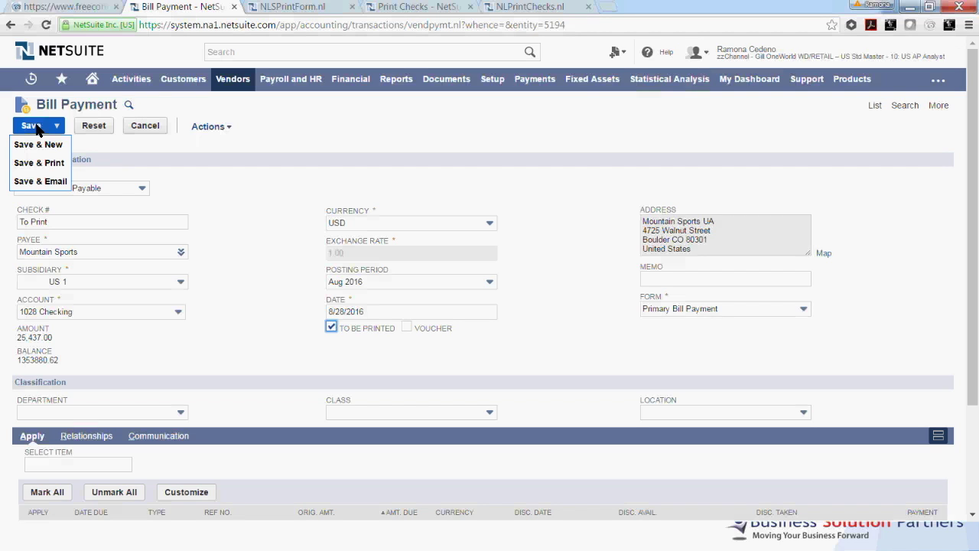
click(36, 130)
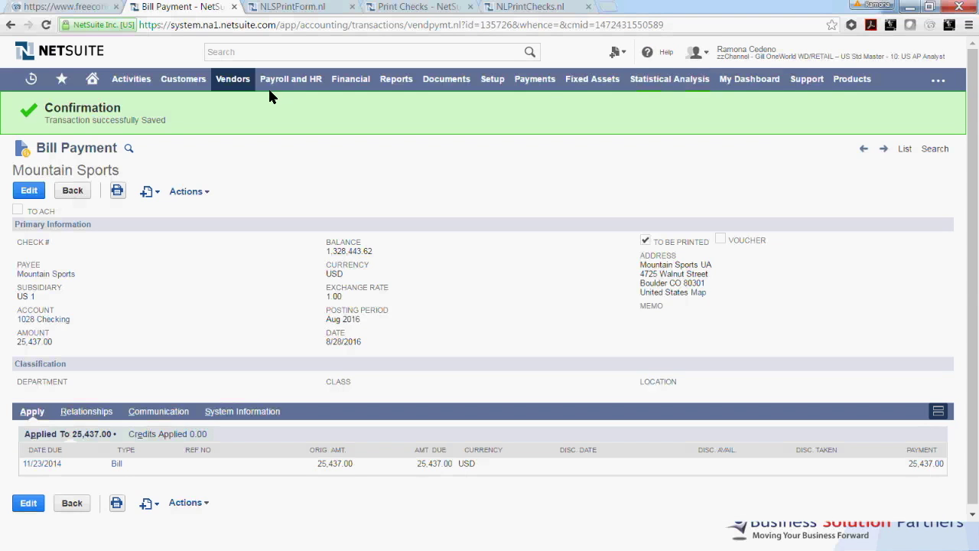
Duplicate the saved payment's browser tab and open the Print Checks and Forms page in the copy.
right_click(197, 9)
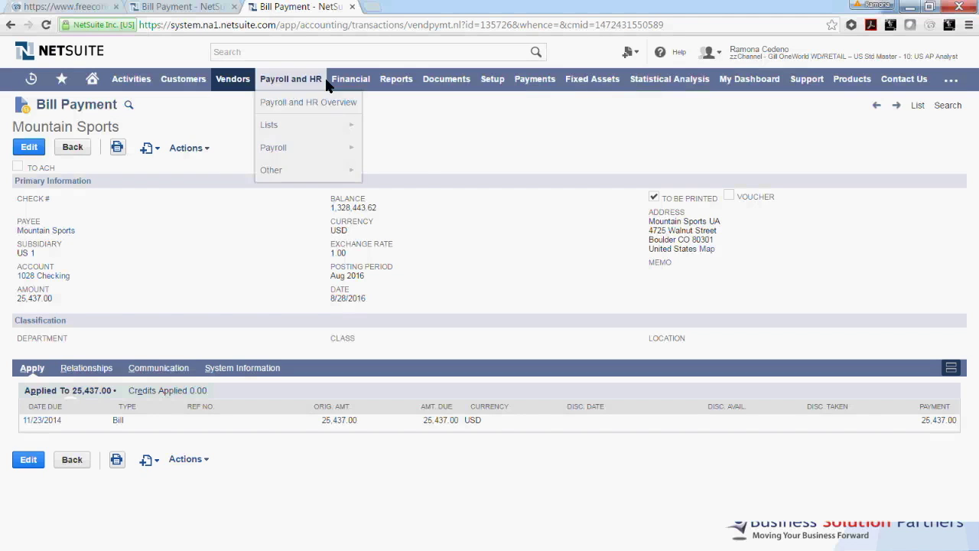
mouse_move(333, 83)
mouse_move(363, 123)
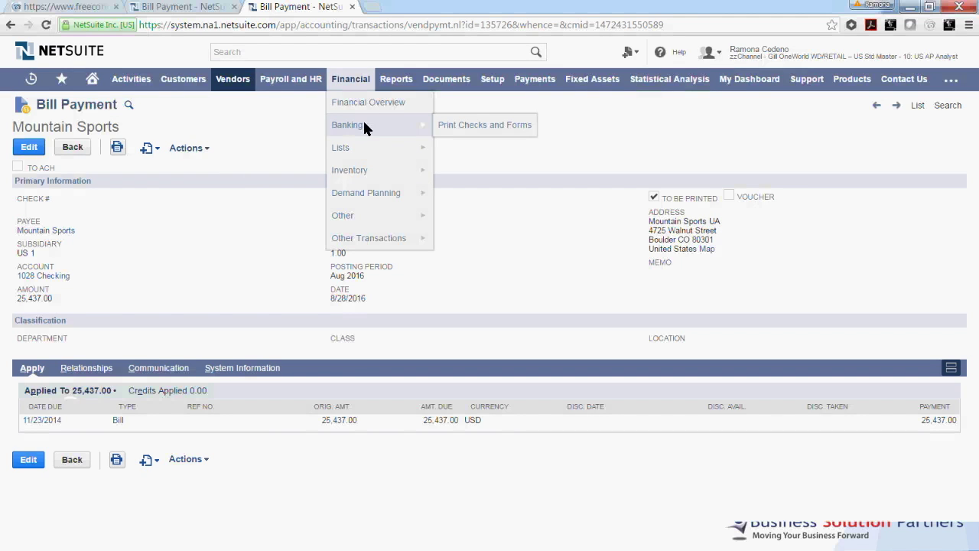
click(445, 128)
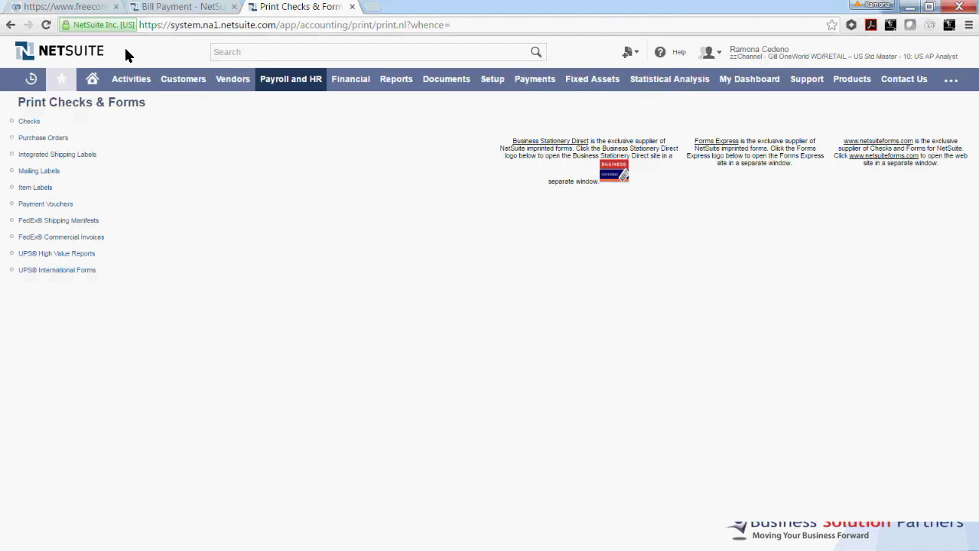
Print the 8/28/2016 Mountain Sports check from account 1028 Checking as a voucher check.
click(29, 121)
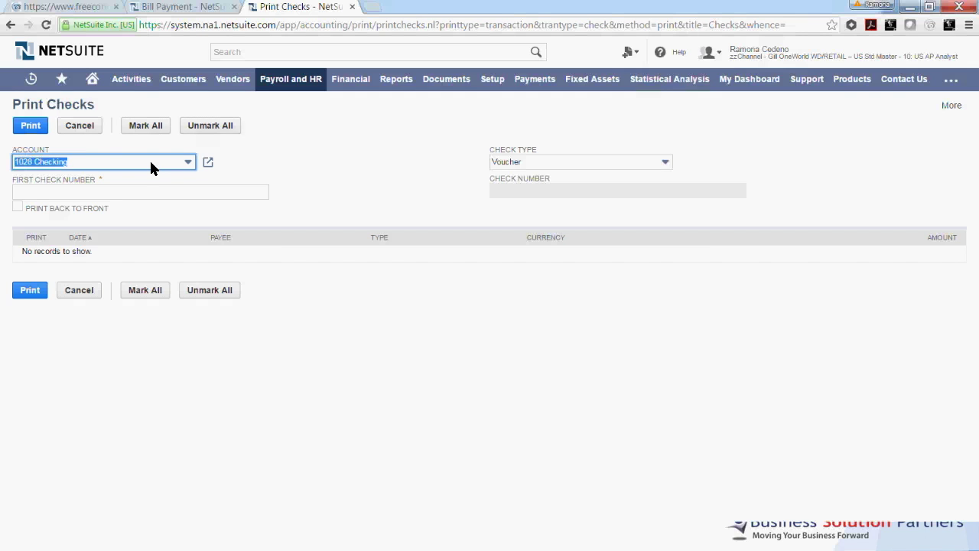
click(124, 190)
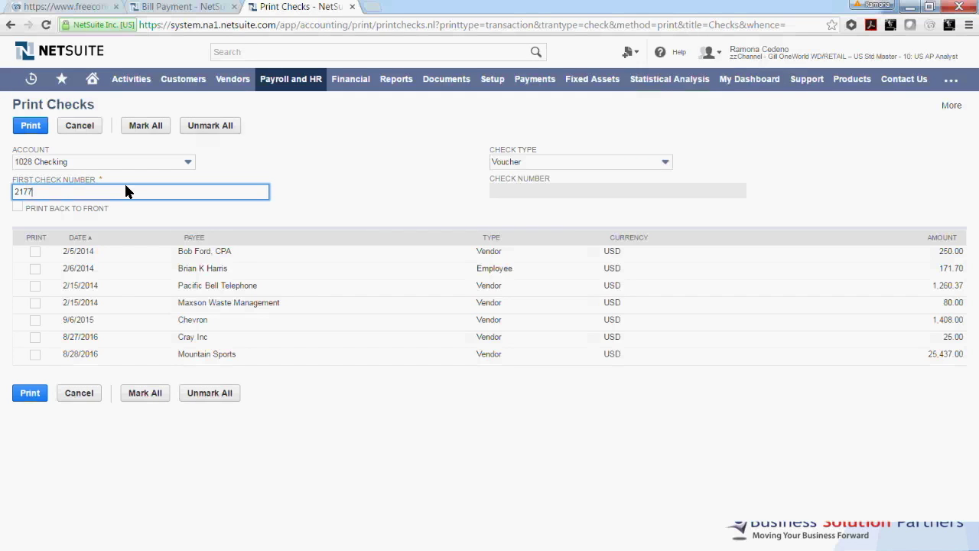
click(35, 354)
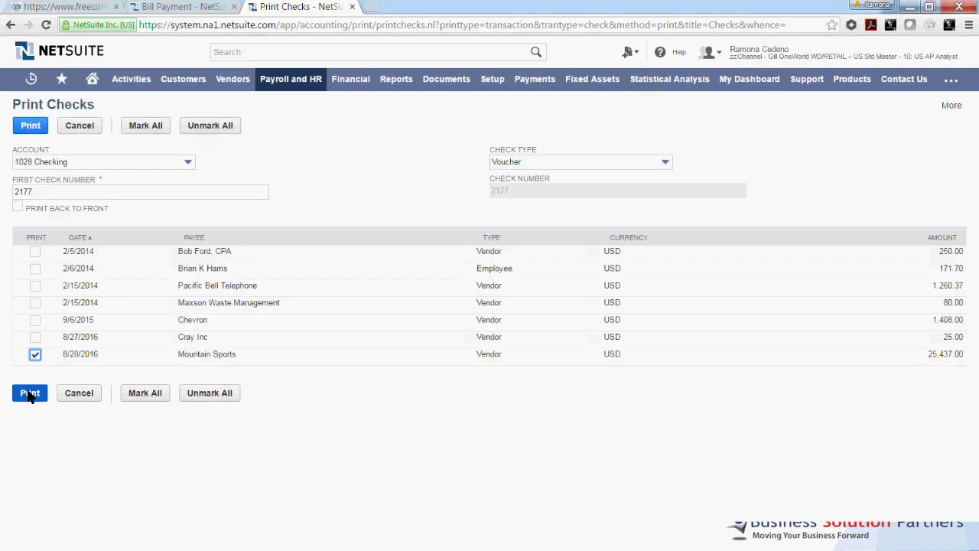
click(30, 394)
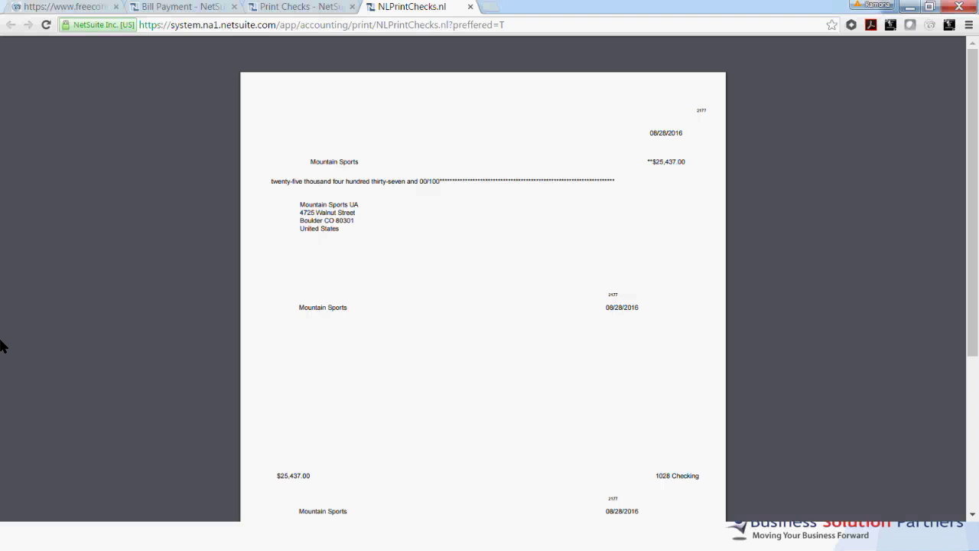
Return to the saved bill payment, open its applied bill due 11/23/2014 and check the bill's transaction number.
click(190, 7)
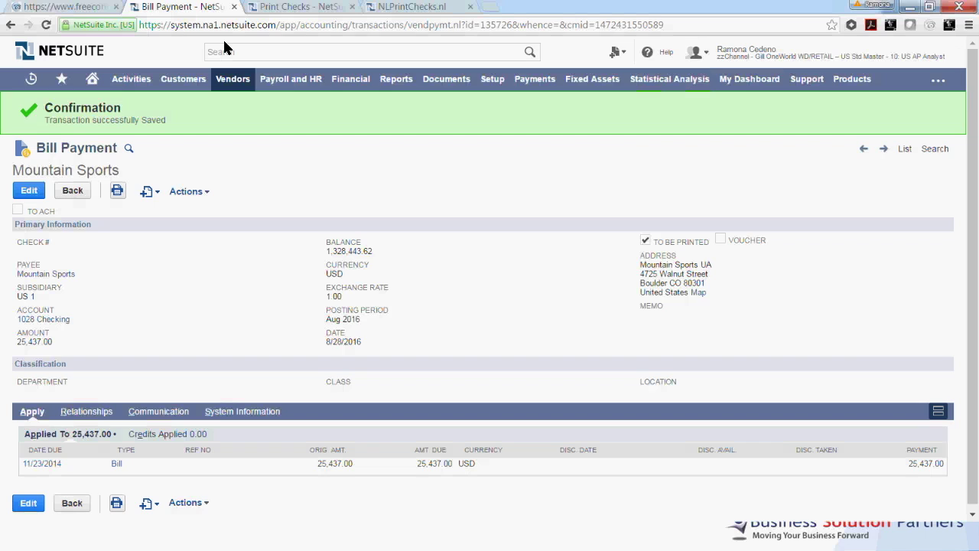
click(231, 49)
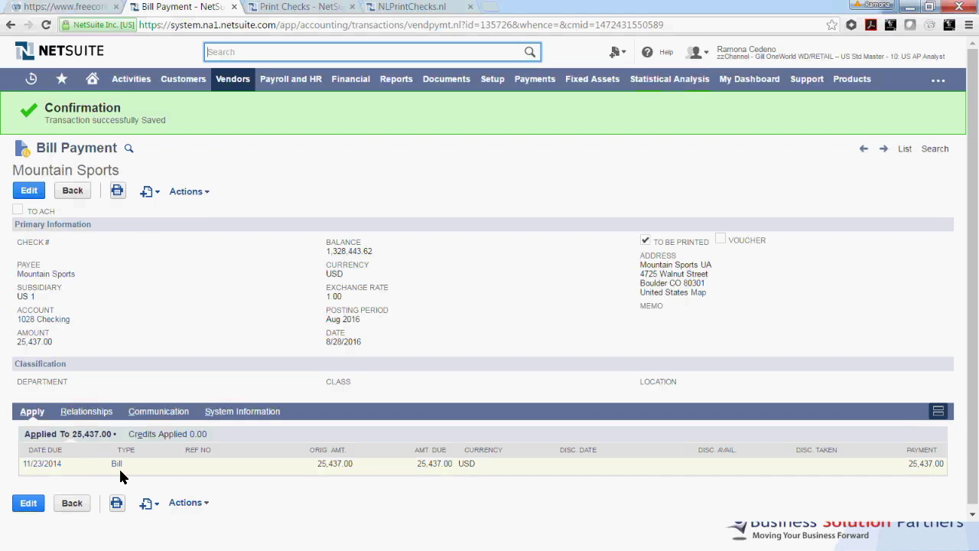
click(47, 465)
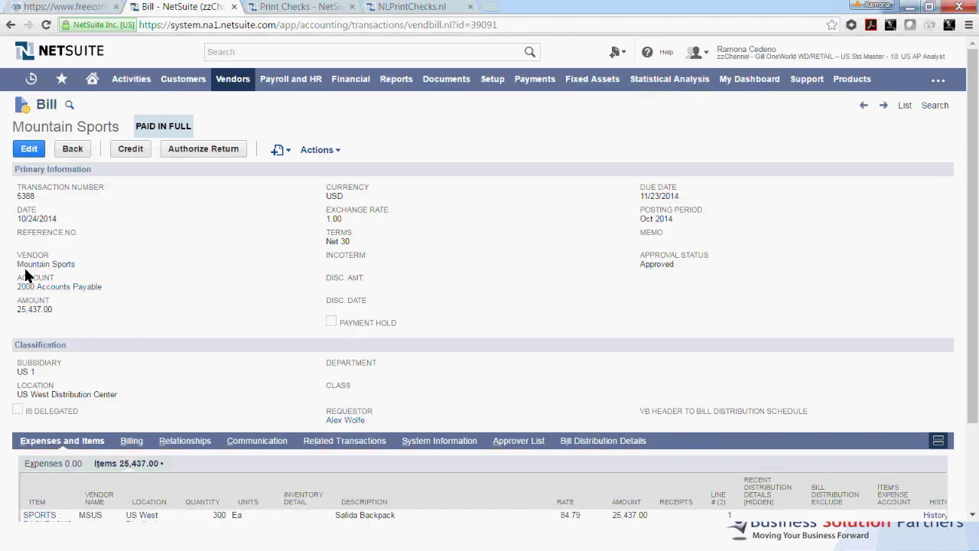
triple_click(15, 201)
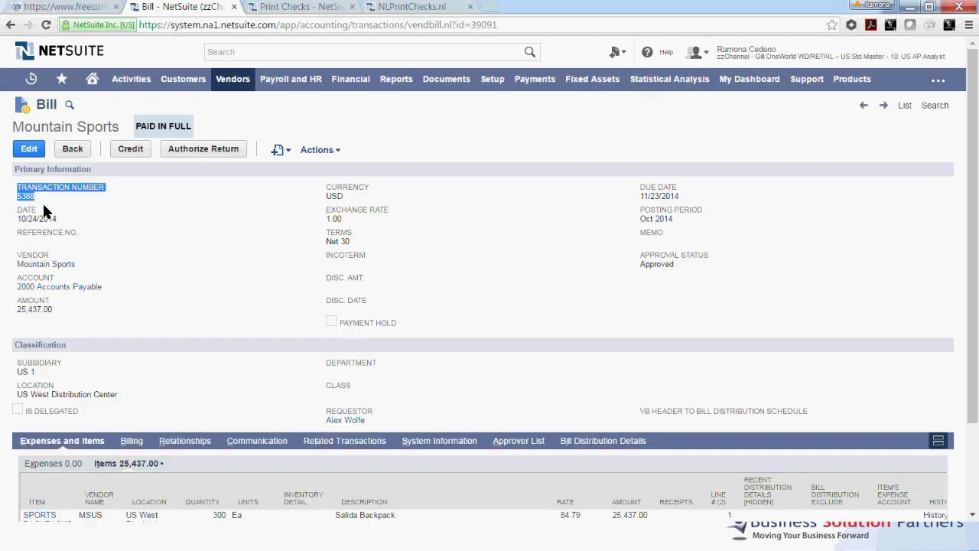
click(35, 208)
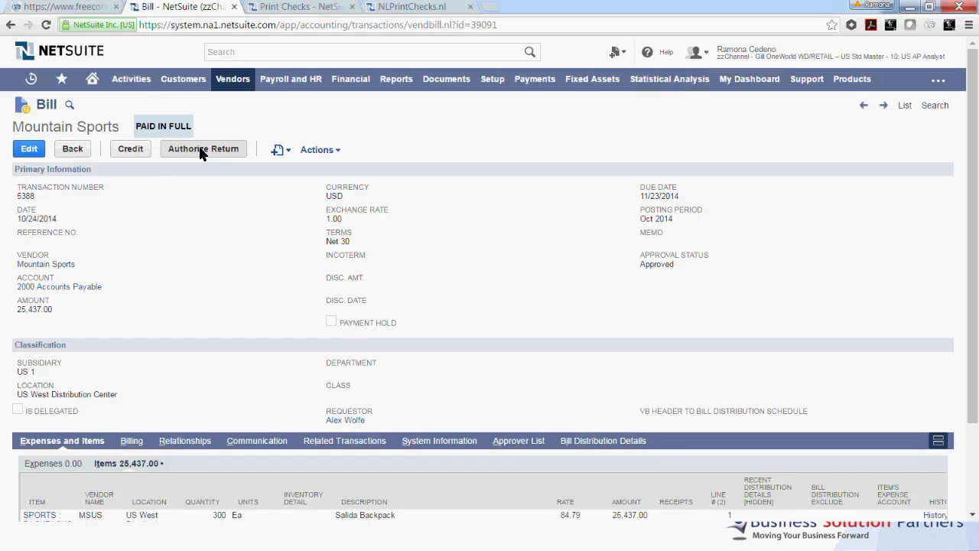
From the Print Checks page, search for the Mountain Sports bill by its transaction number and open it.
click(277, 10)
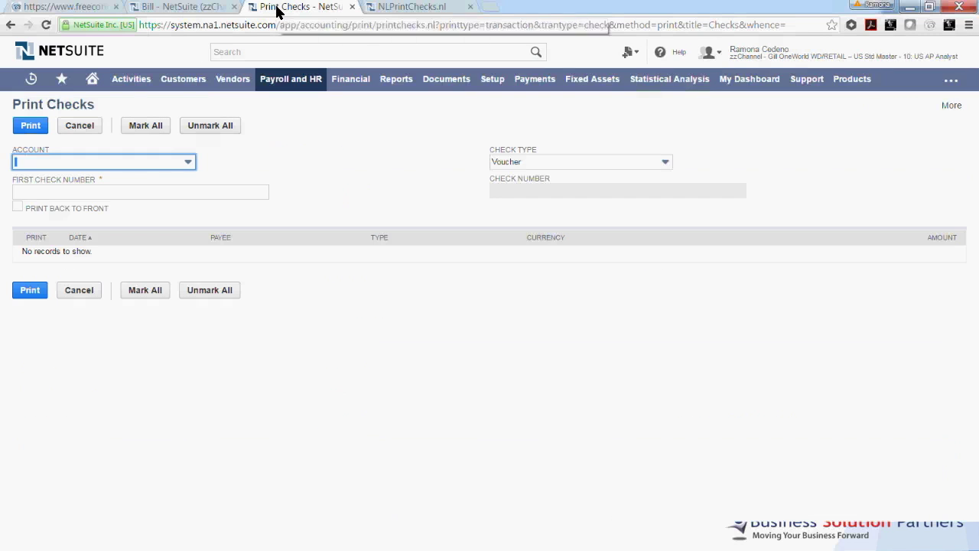
click(252, 57)
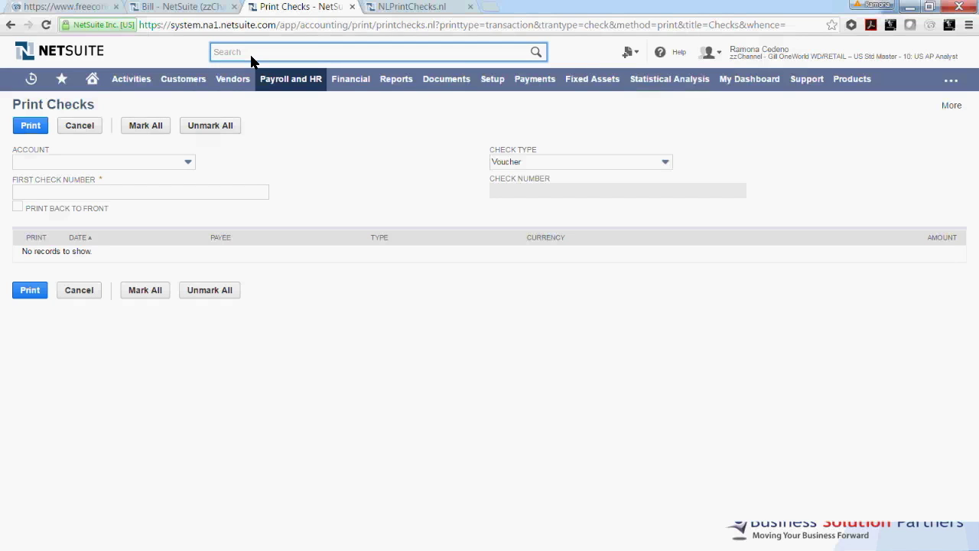
text(5388)
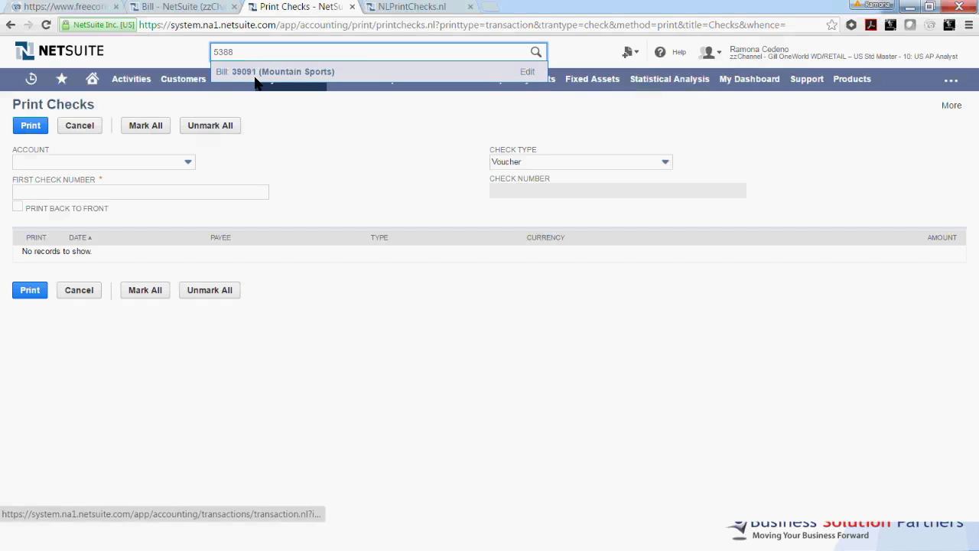
click(259, 74)
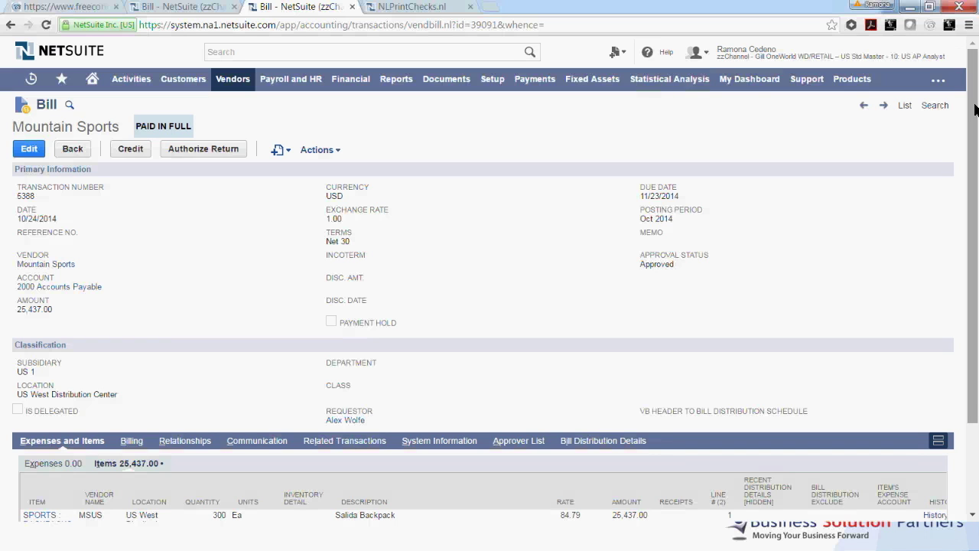
Look up the payments related to the bill and open the 8/28/2016 bill payment.
scroll(976, 110, down, 1)
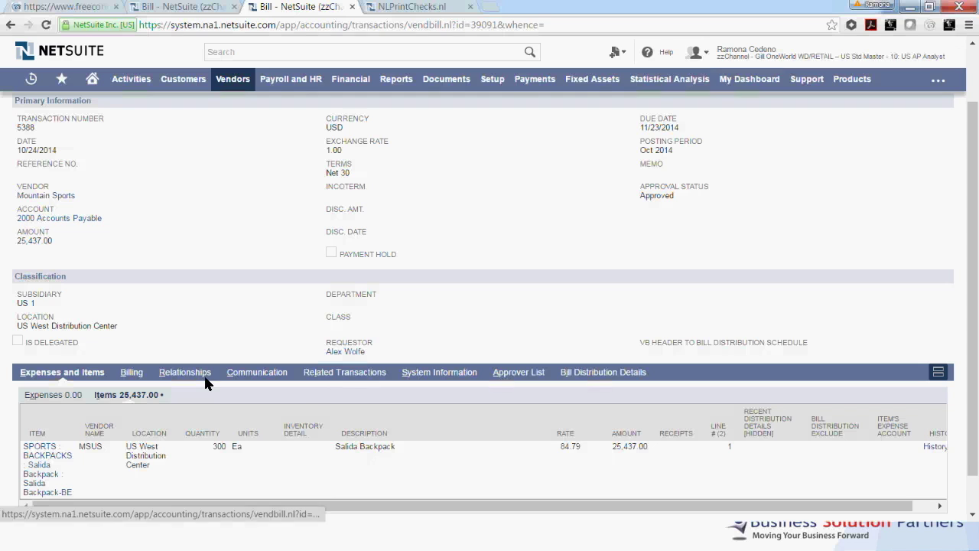
click(323, 375)
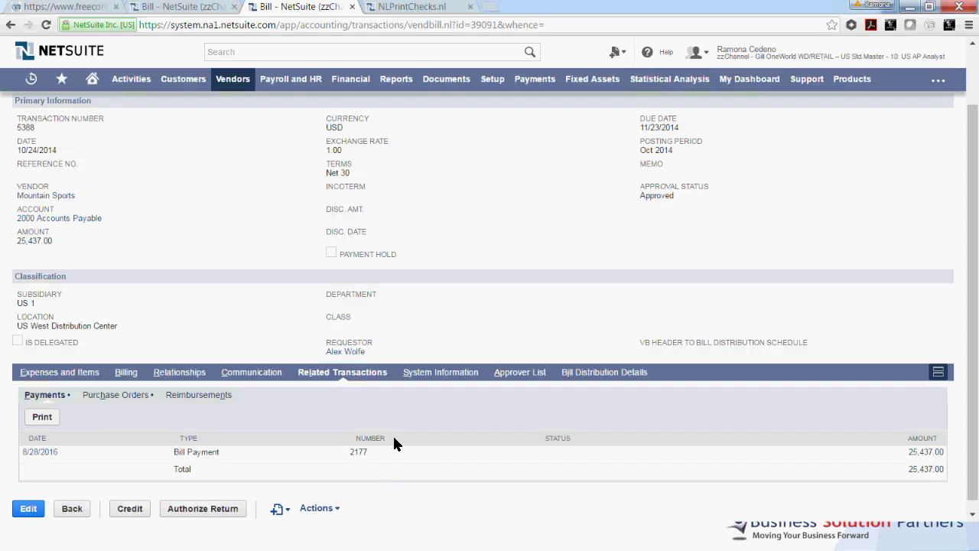
click(48, 453)
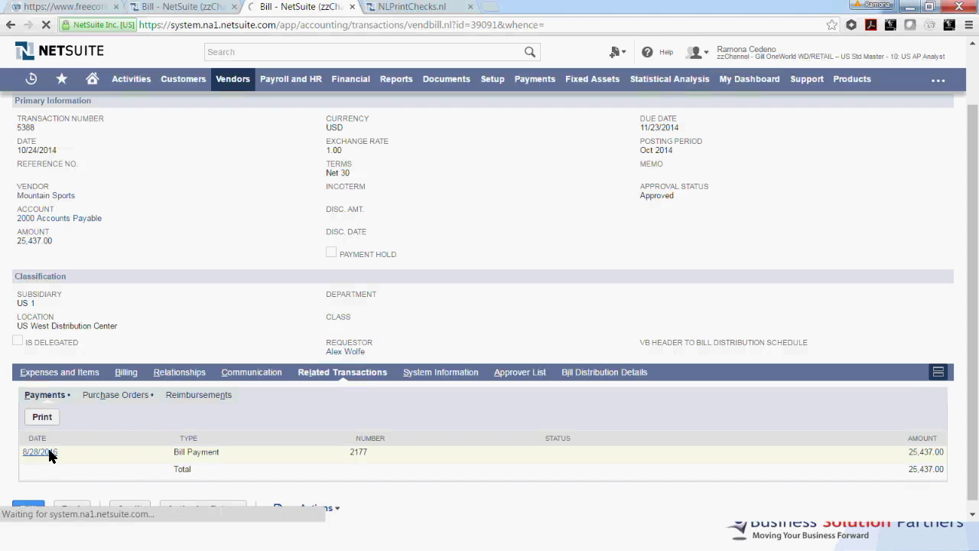